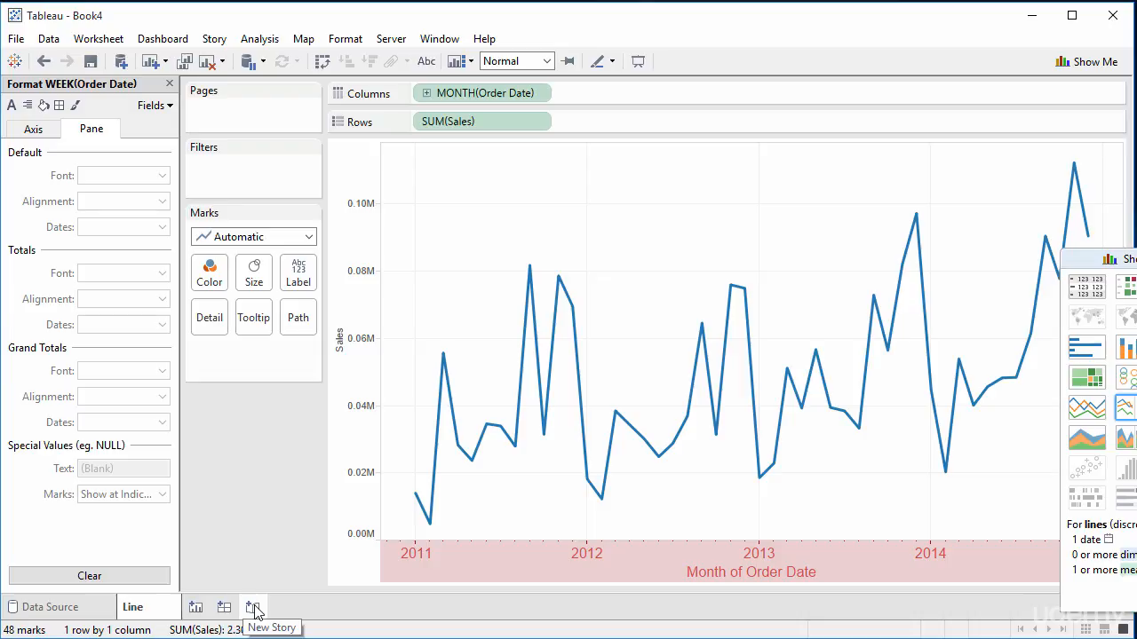
Step: Create a new worksheet and build a bar chart of summed Quantity by Region
left_click(196, 608)
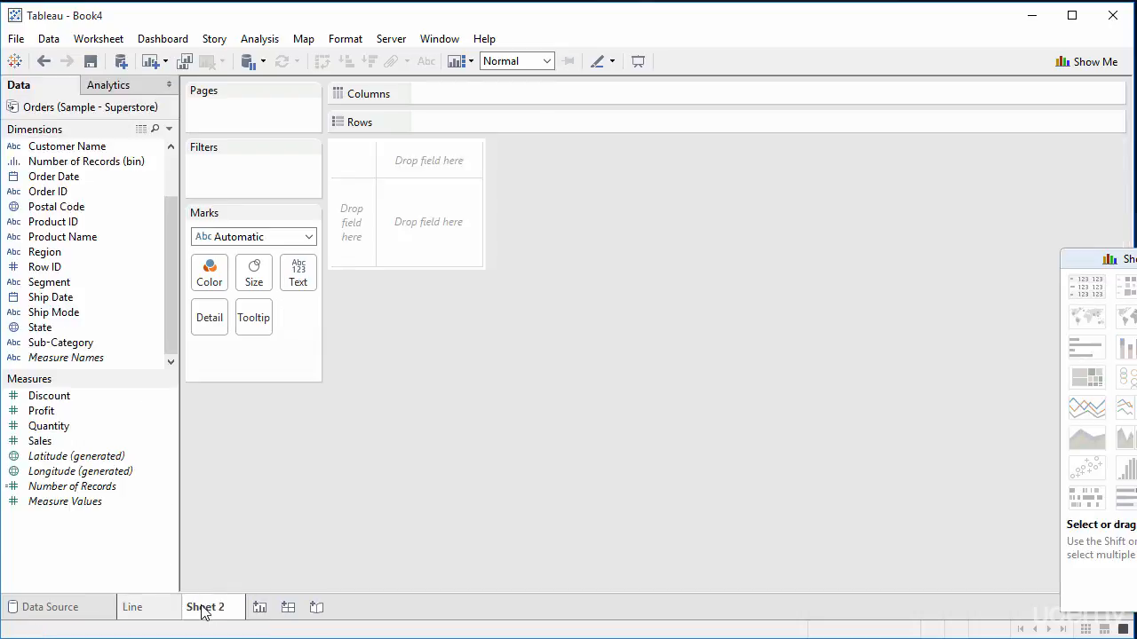
left_click(157, 612)
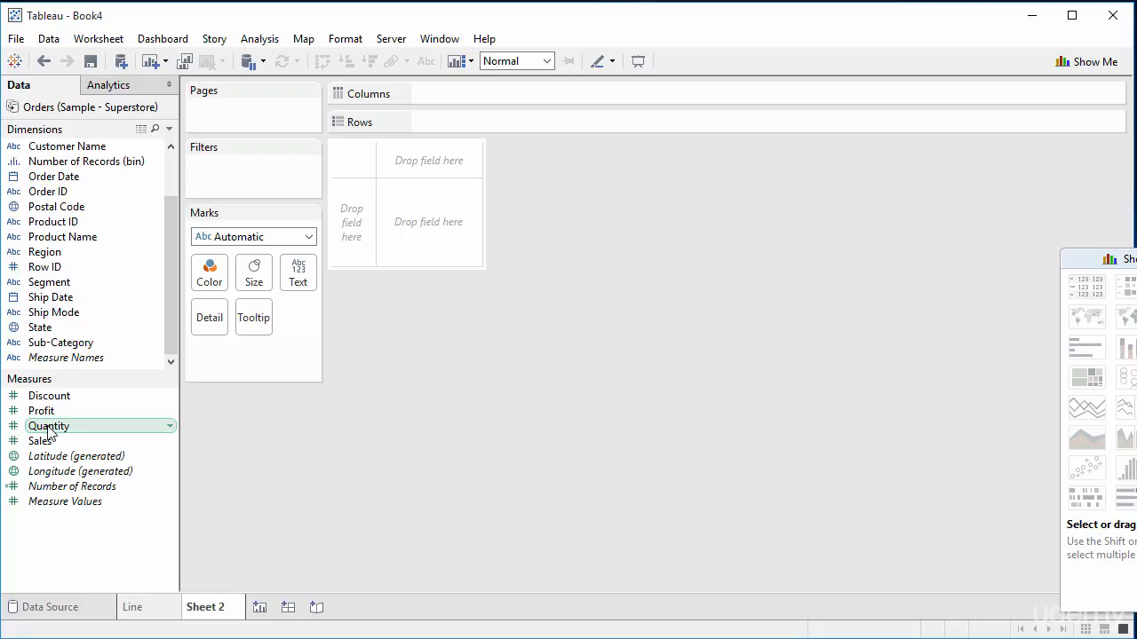
left_click(169, 426)
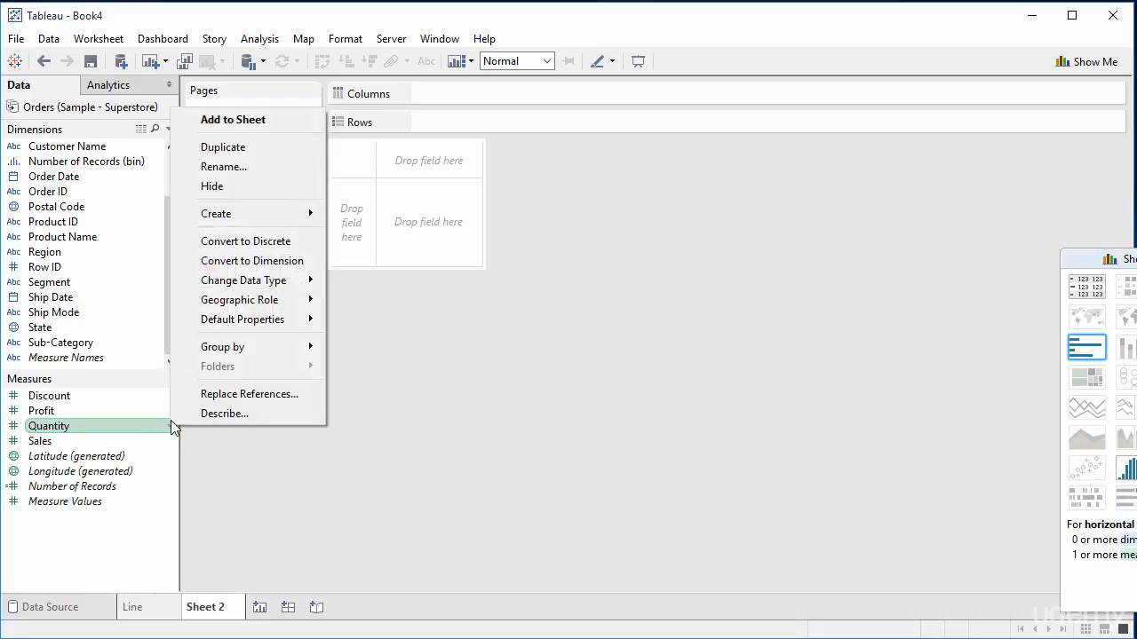
left_click(260, 122)
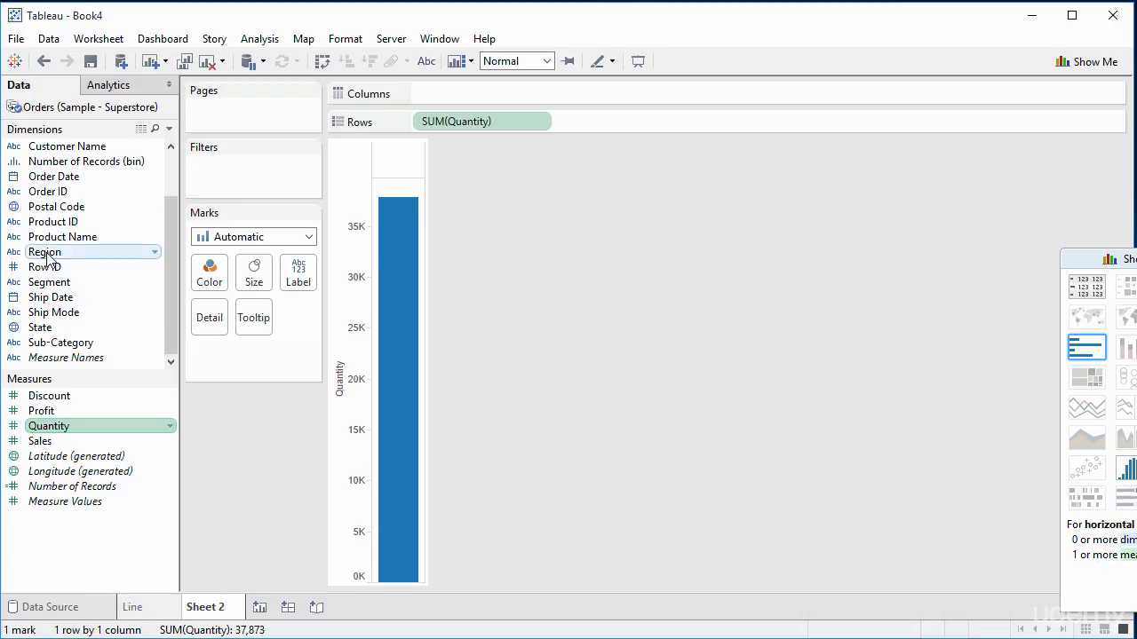
left_click(155, 253)
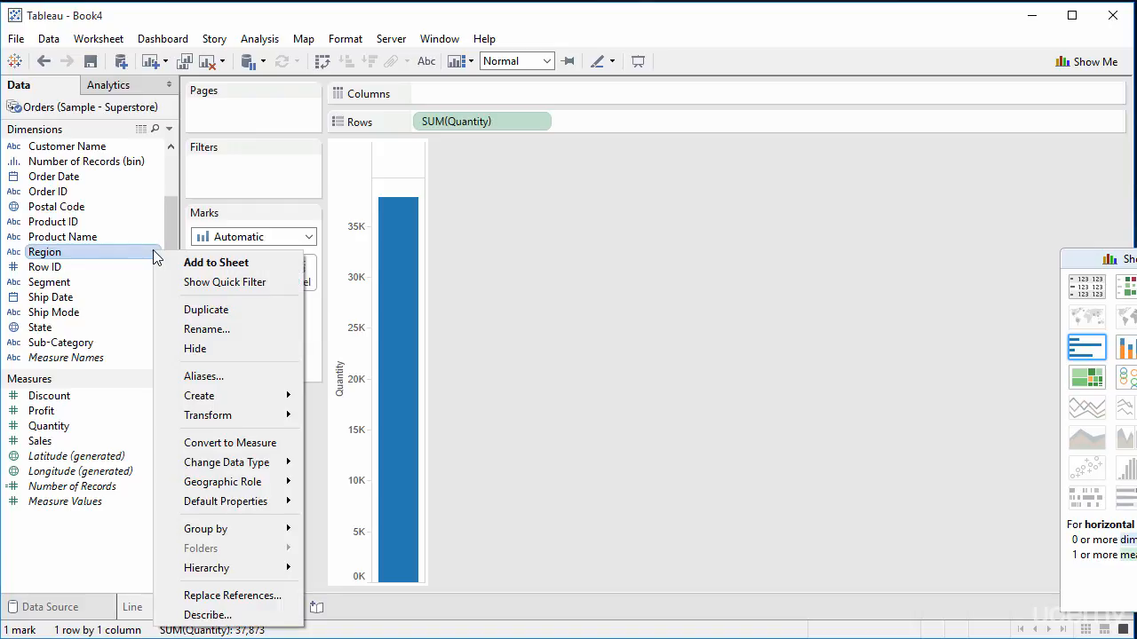
left_click(191, 262)
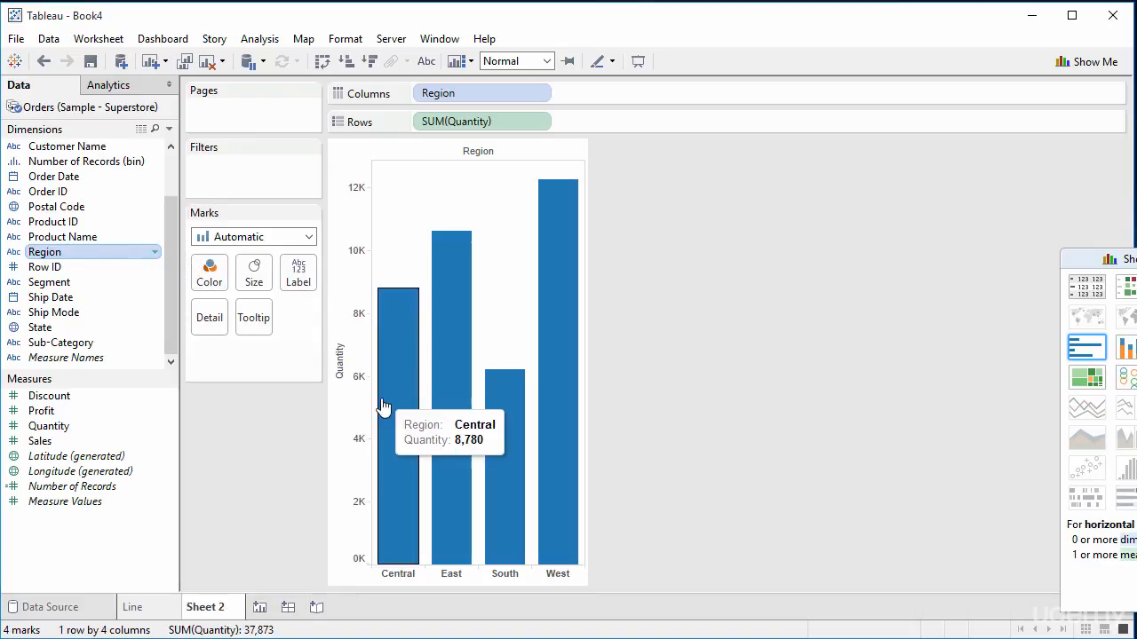
mouse_move(496, 435)
mouse_move(575, 380)
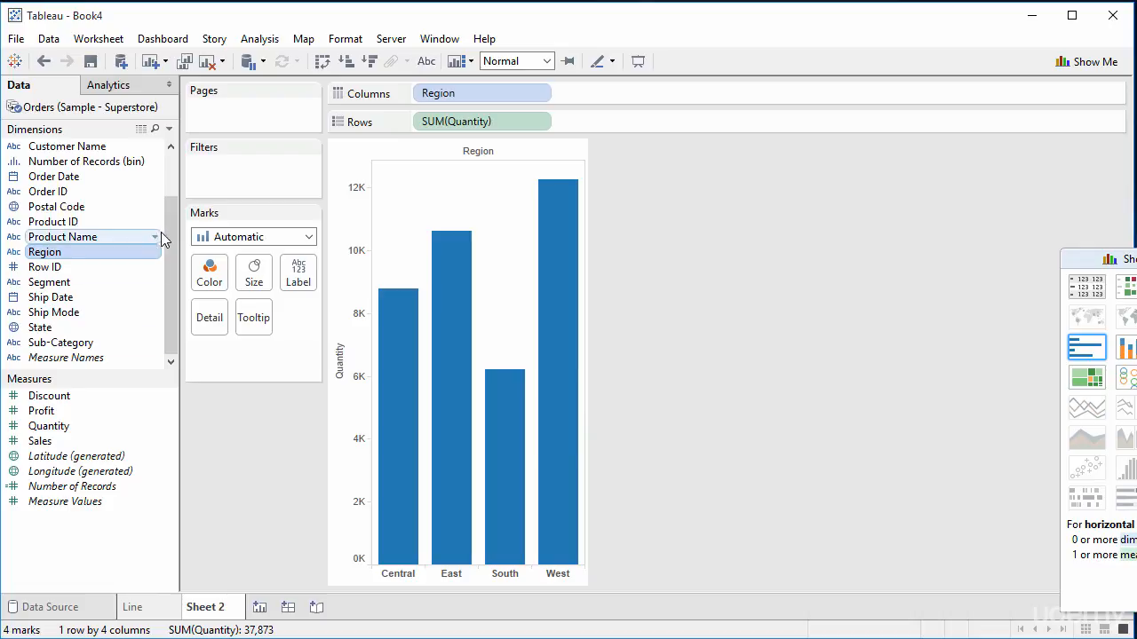
Step: Start a filter on the Customer Name dimension and select the three customers matching a first-name search
left_click_drag(169, 231, 163, 175)
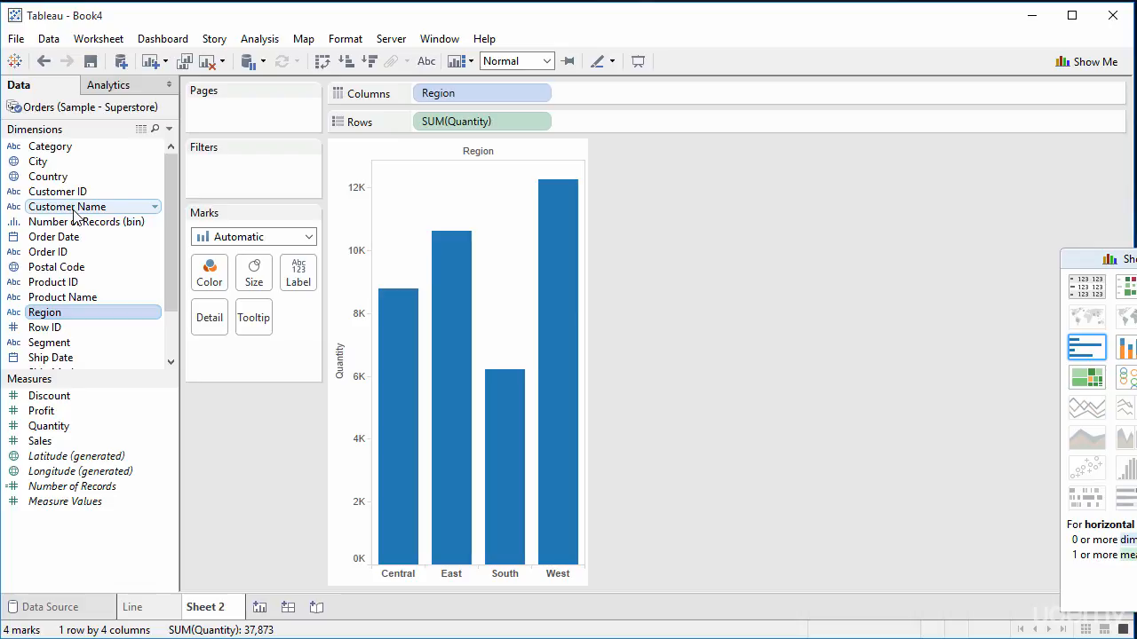
left_click_drag(75, 215, 217, 169)
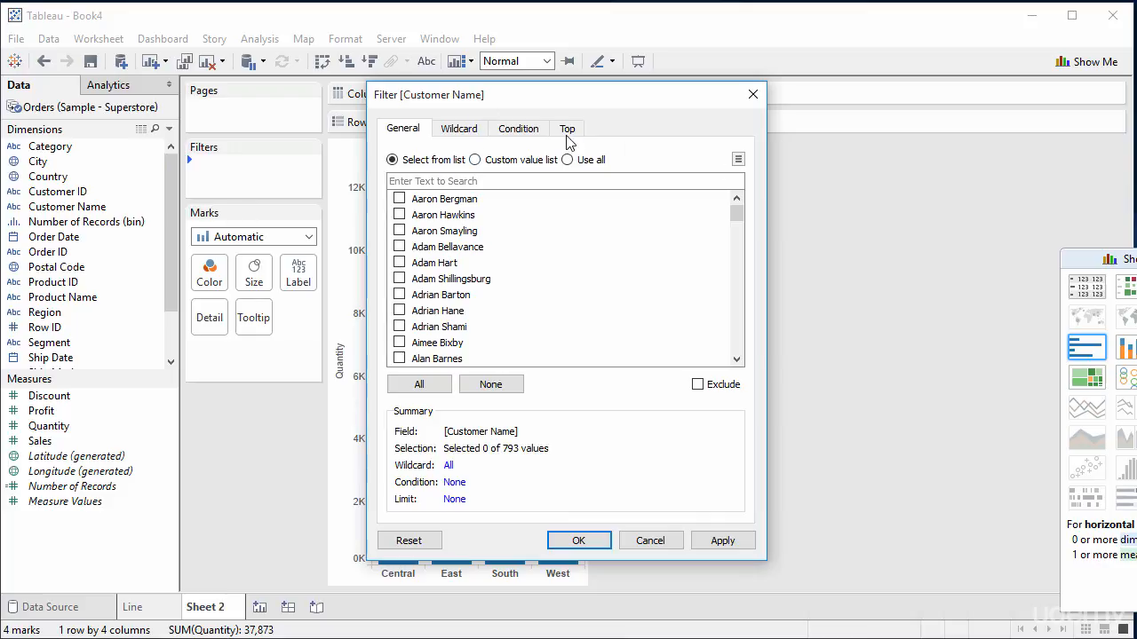
left_click_drag(730, 215, 750, 178)
type("aaron")
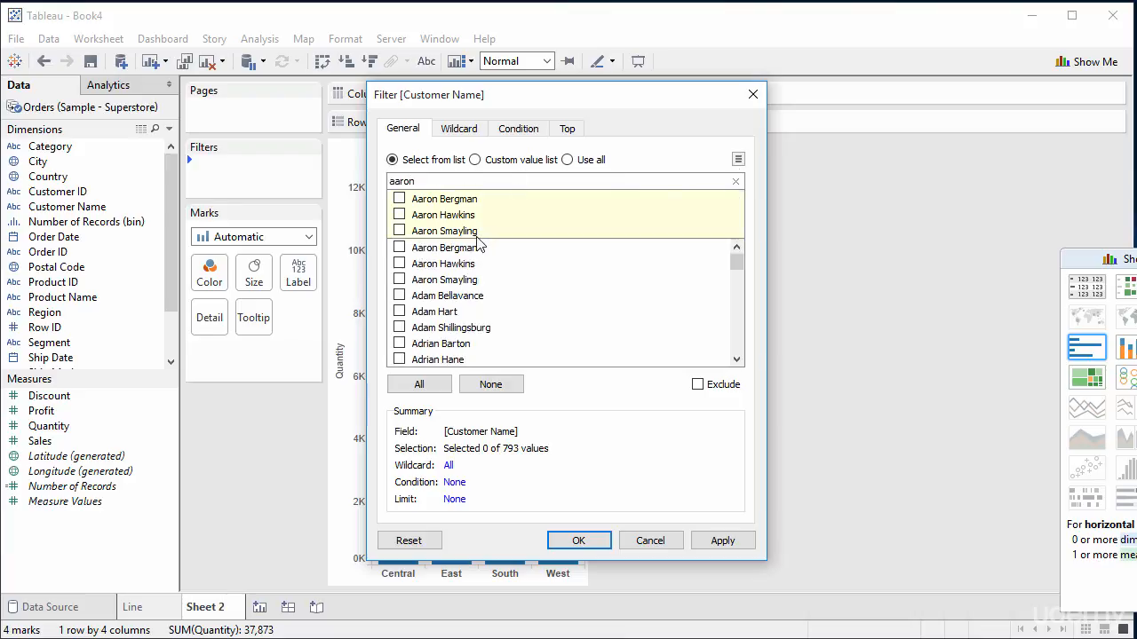
left_click(398, 200)
left_click(399, 215)
left_click(399, 230)
Step: Review the wildcard matching options and try a by-field condition on the sum of Quantity for the customer filter
left_click(453, 132)
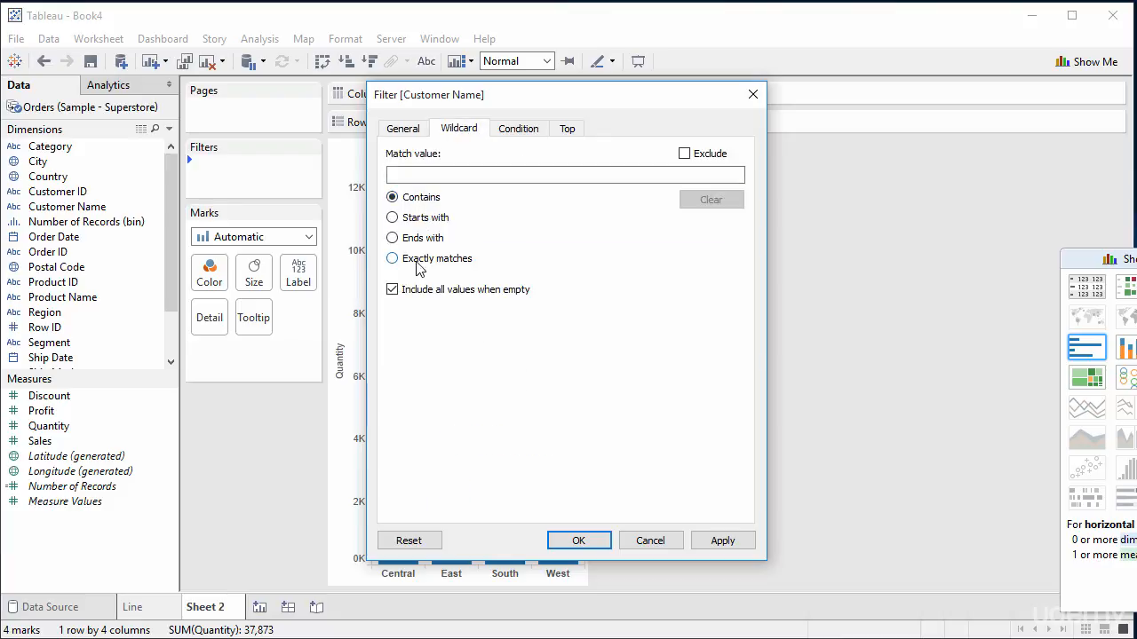
left_click(507, 141)
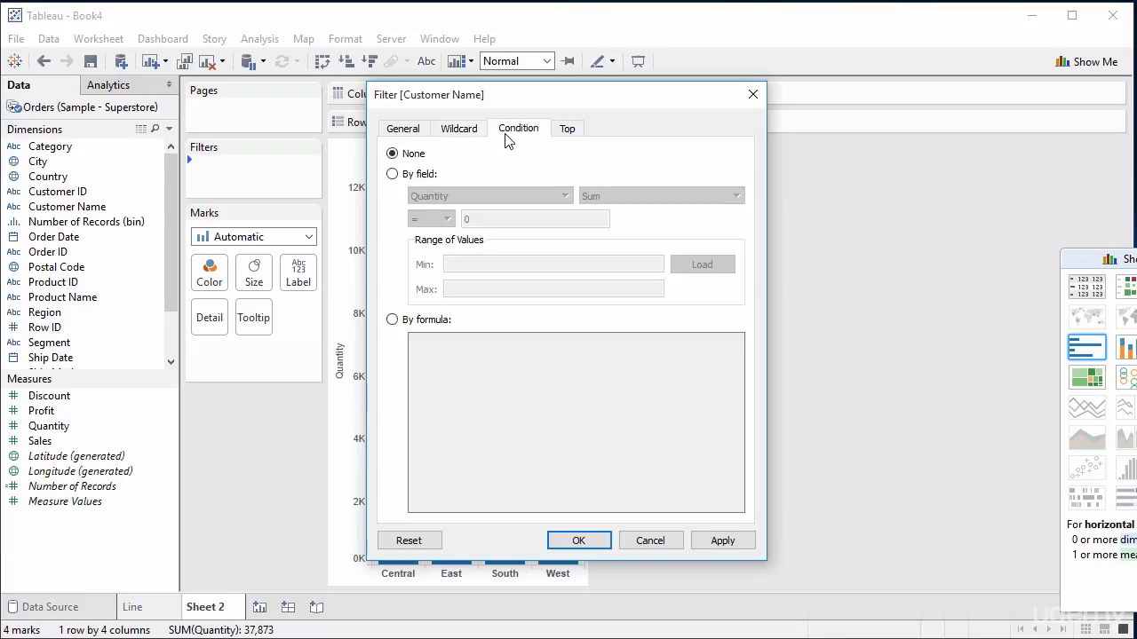
left_click(423, 177)
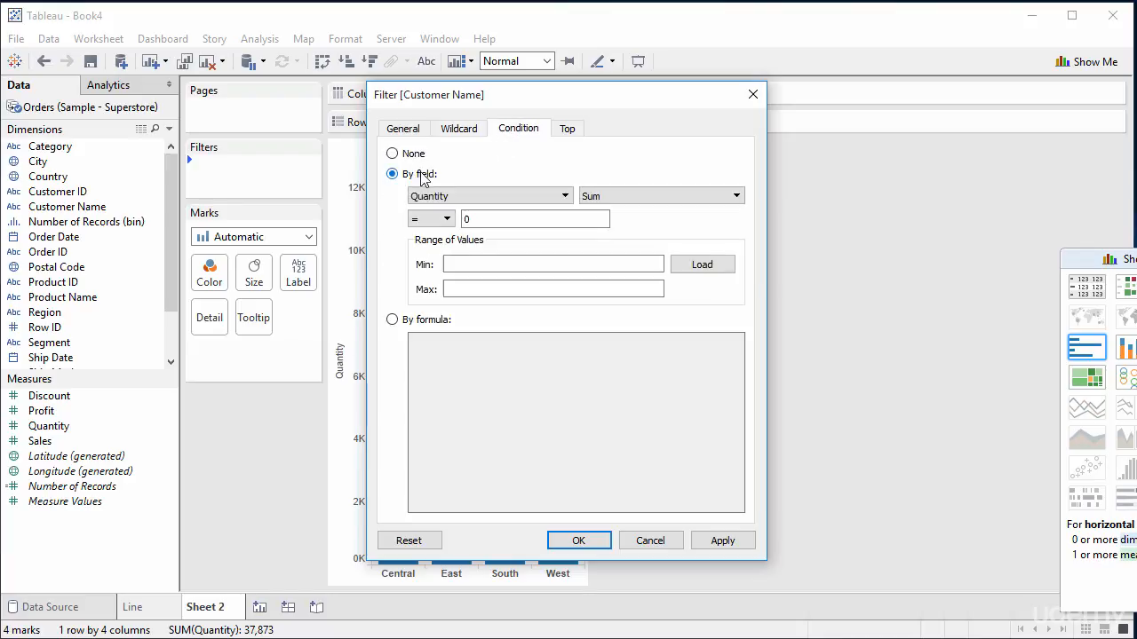
left_click(540, 197)
left_click(546, 202)
left_click(612, 198)
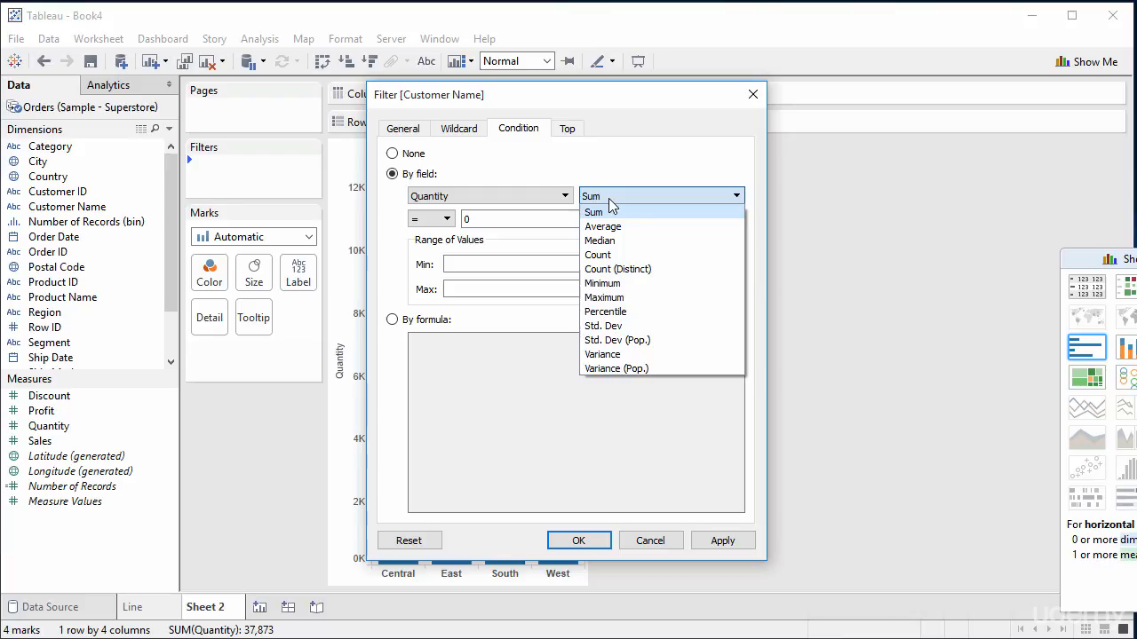
left_click(609, 199)
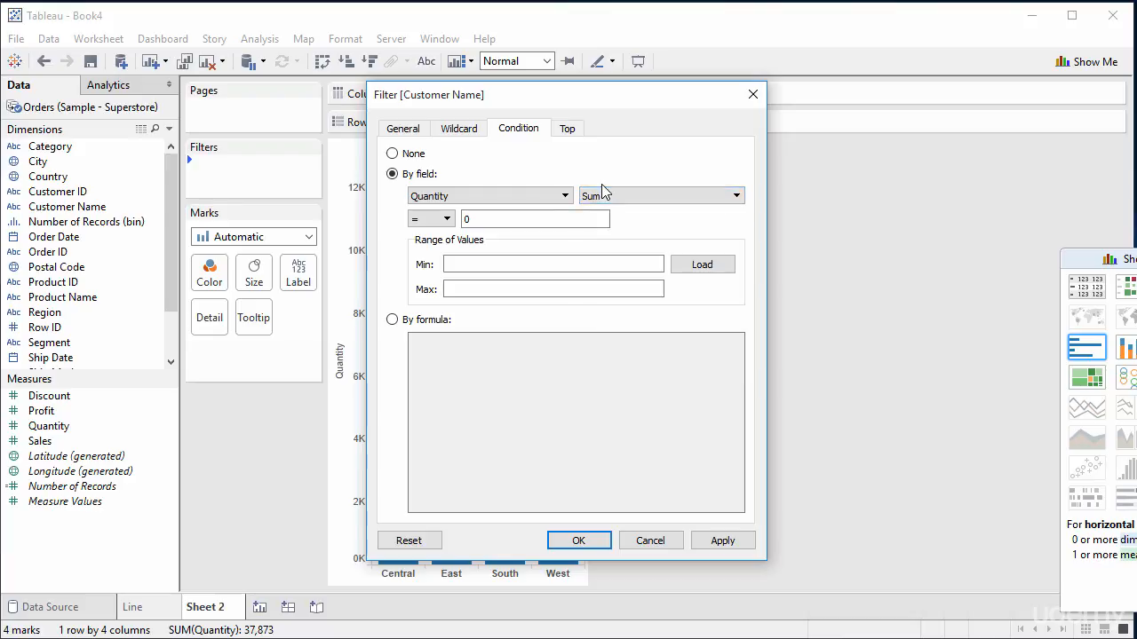
Step: Try a by-field limit of the top 10 customers by sum of Quantity, and set the limit back to None
left_click(568, 128)
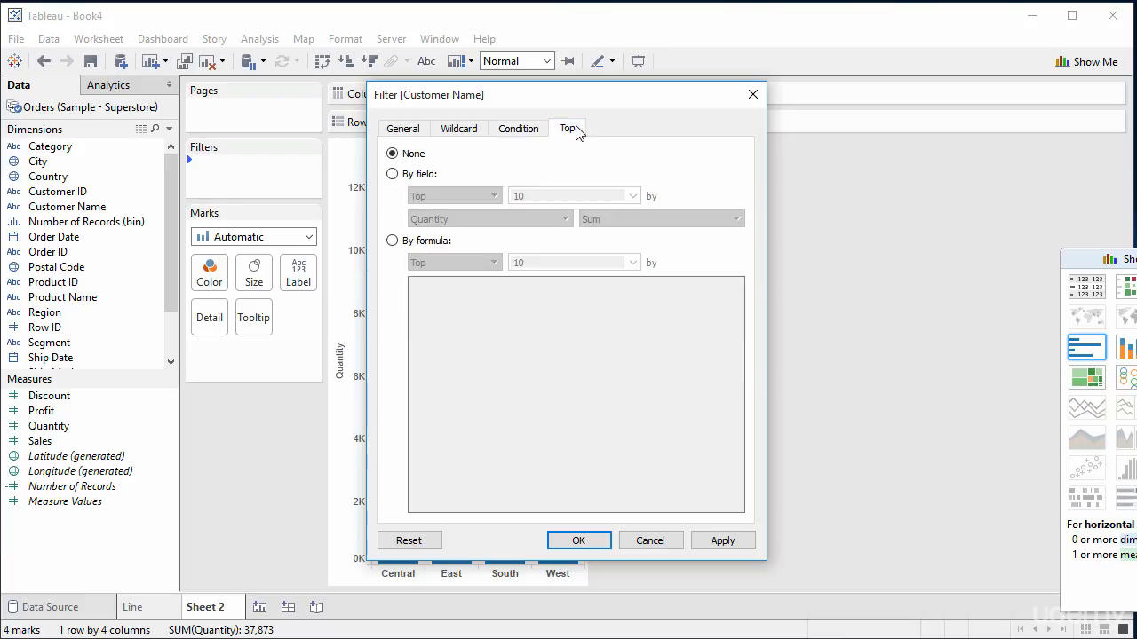
left_click(392, 174)
left_click(553, 196)
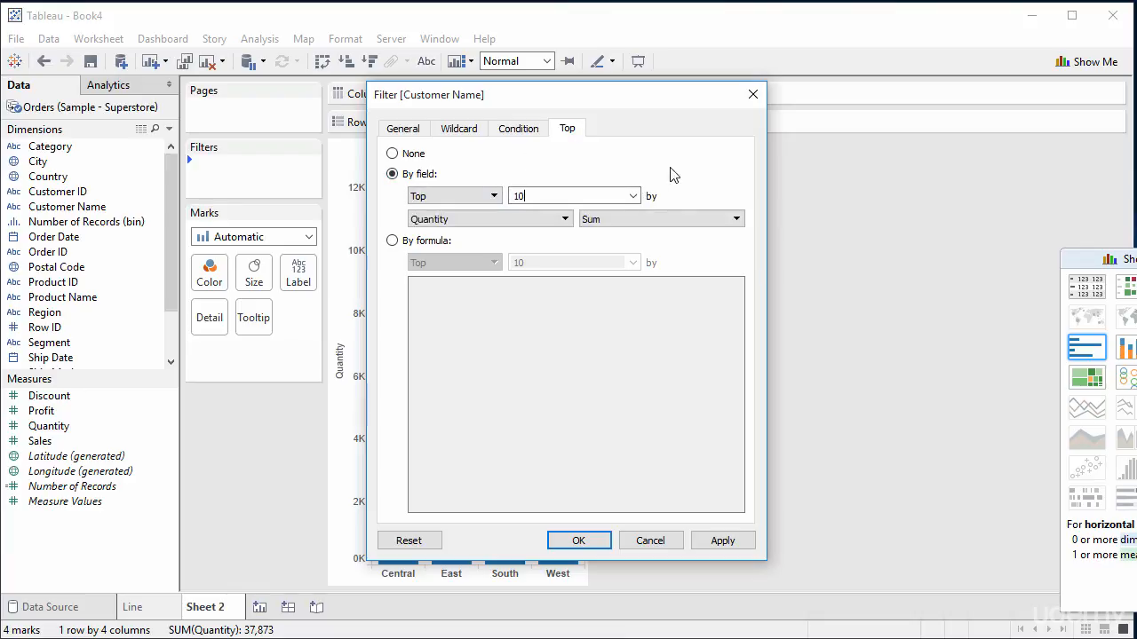
left_click(392, 153)
Step: Reset the filter condition to None and apply the Customer Name filter with the selected customers
left_click(518, 127)
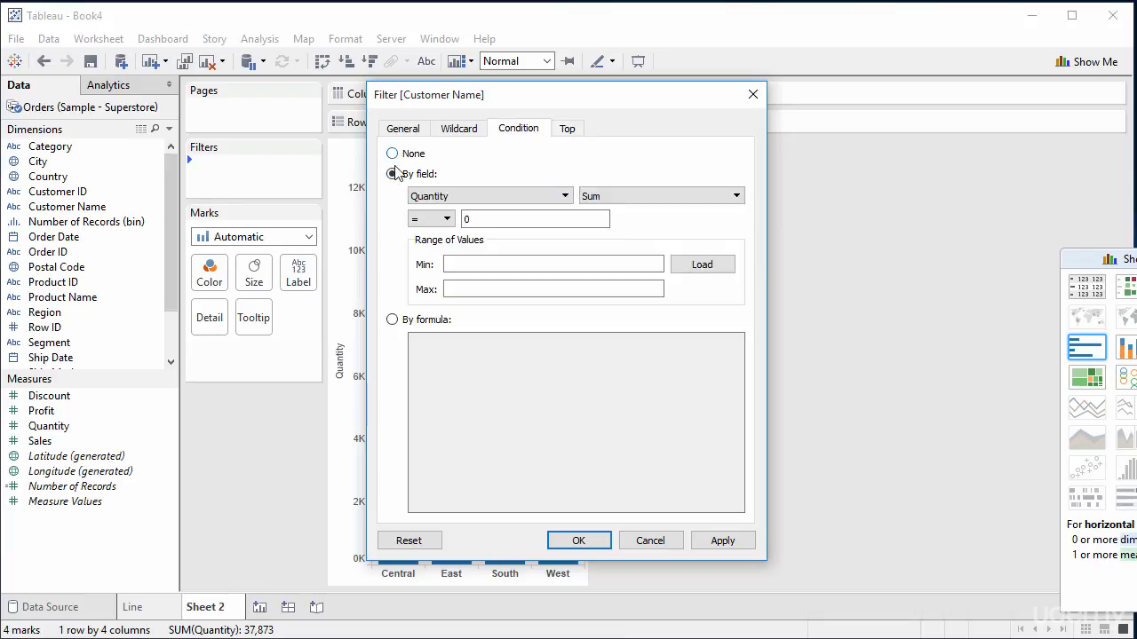
left_click(414, 154)
left_click(403, 130)
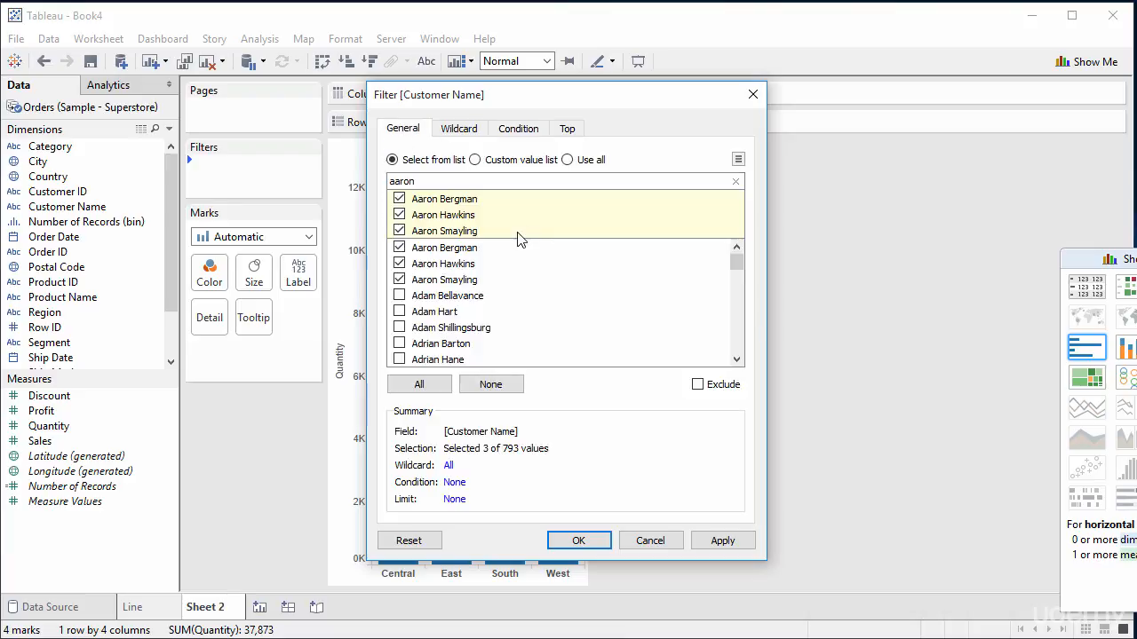
left_click(579, 541)
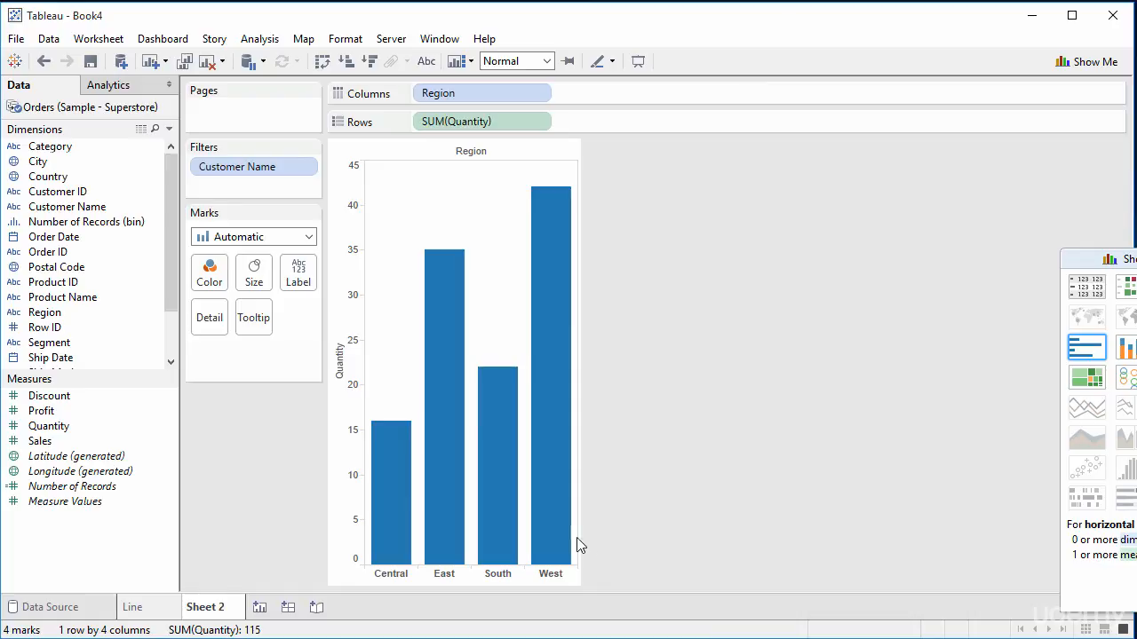
Step: Examine the Customer Name filter's available options and the quantity of each region in the filtered bar chart
mouse_move(373, 436)
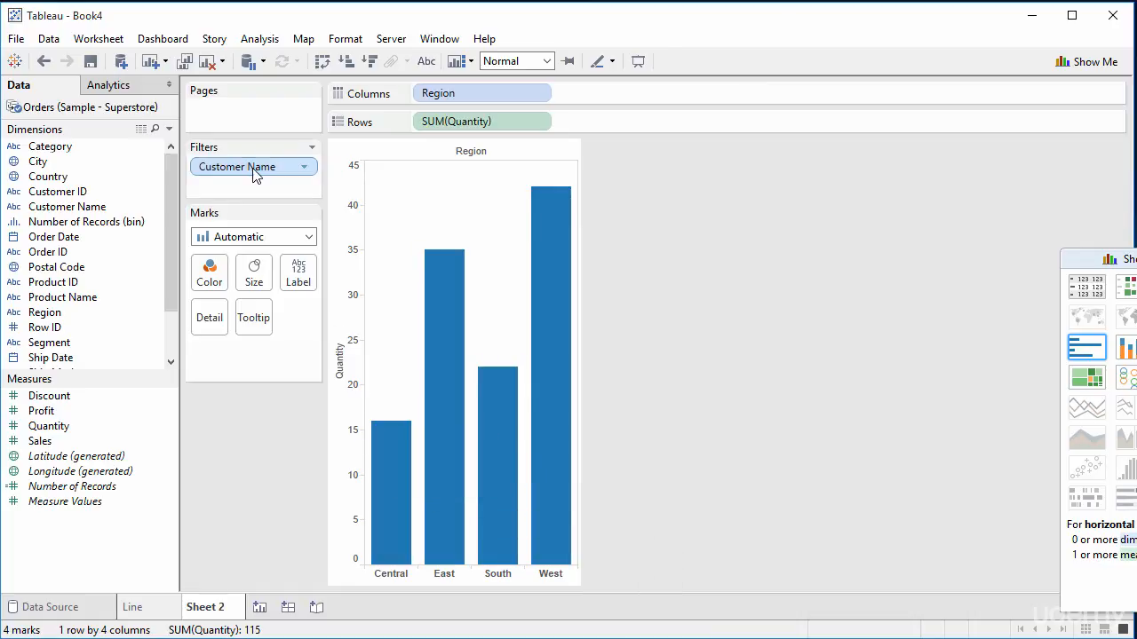
left_click(305, 168)
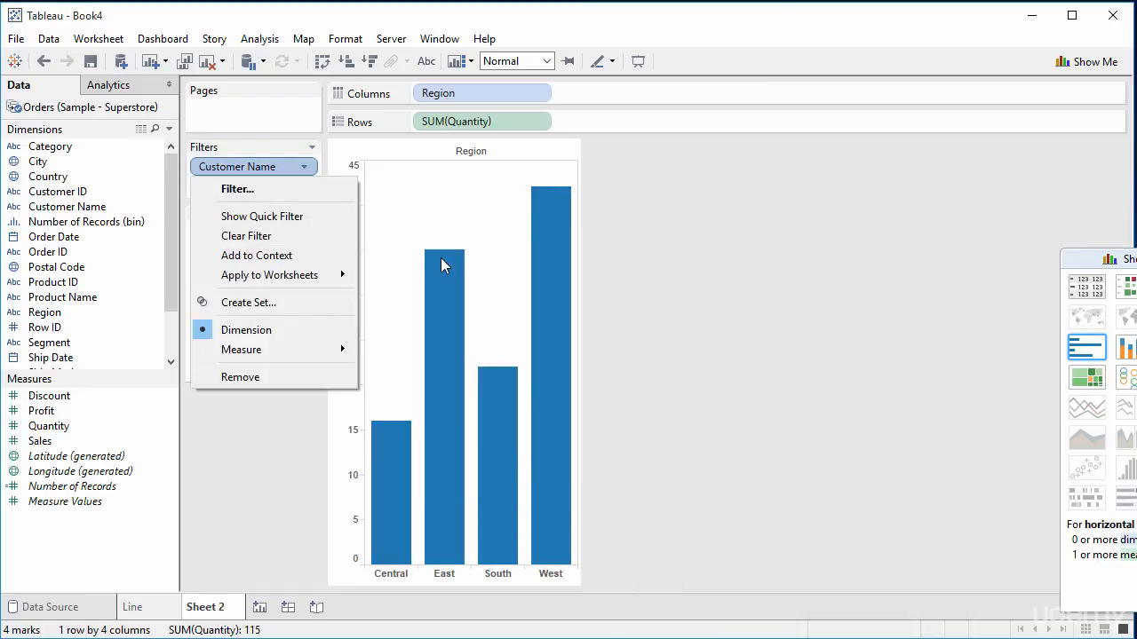
left_click(619, 272)
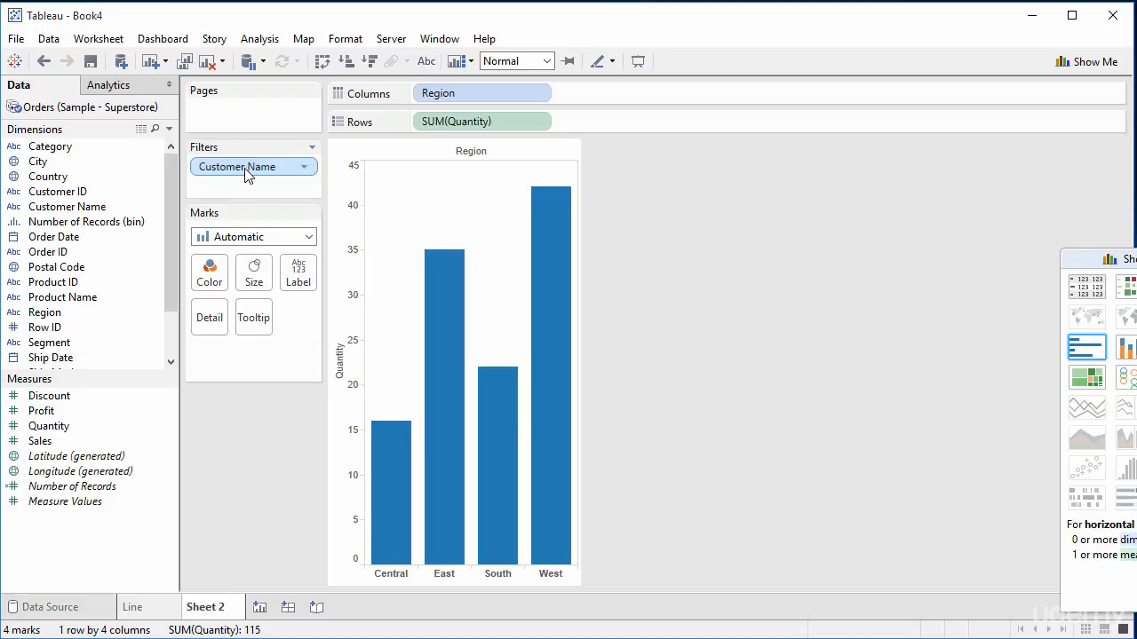
left_click(304, 168)
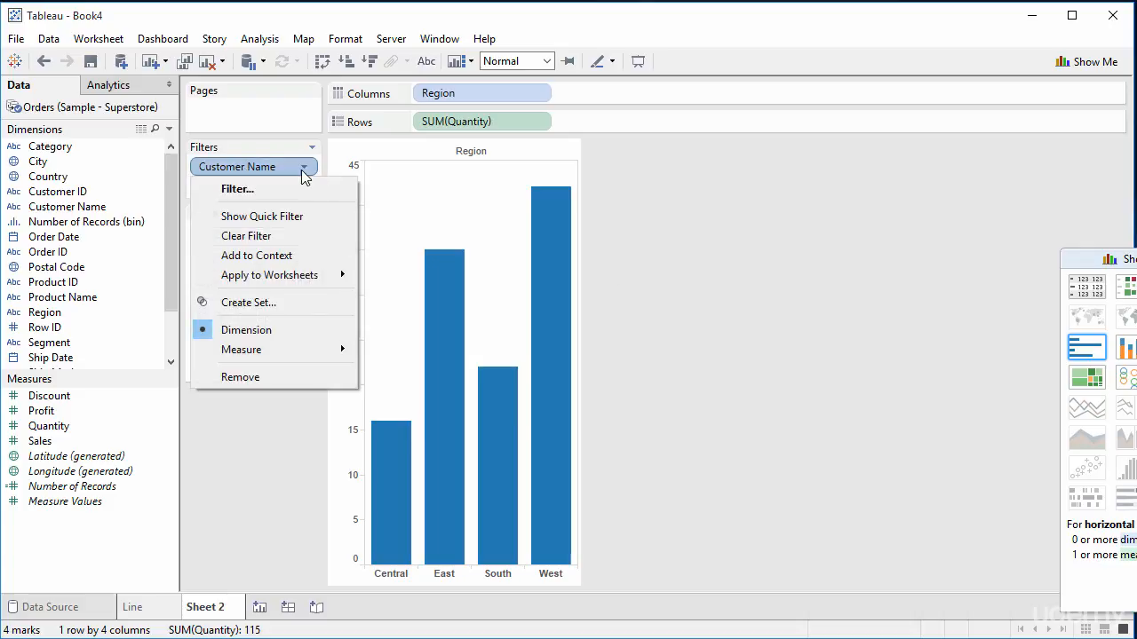
left_click(302, 465)
mouse_move(392, 483)
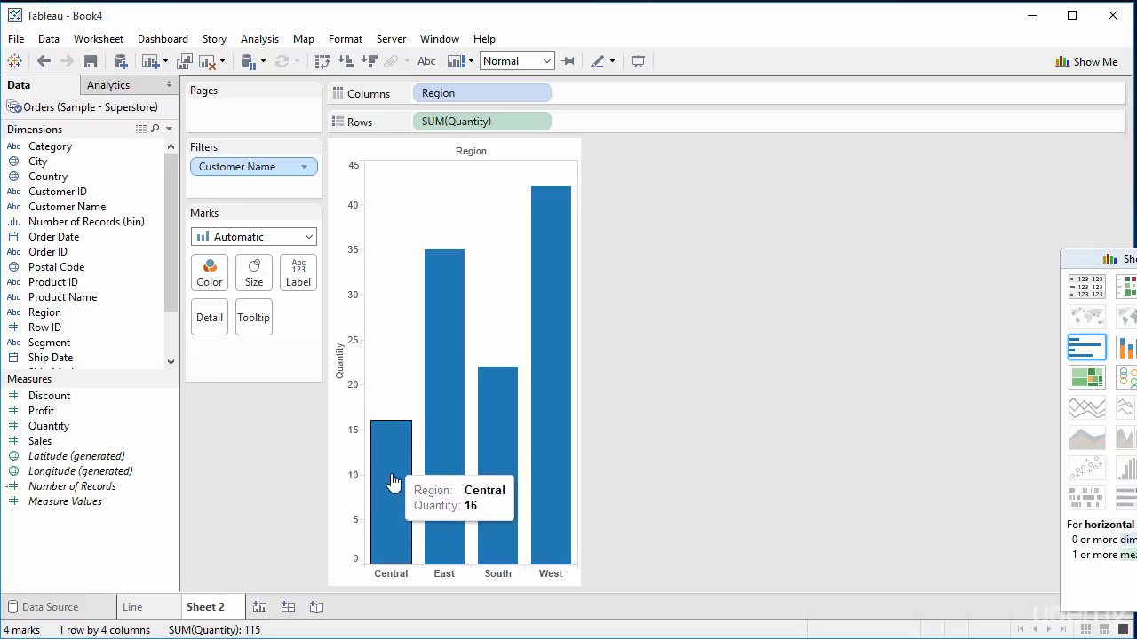
mouse_move(449, 297)
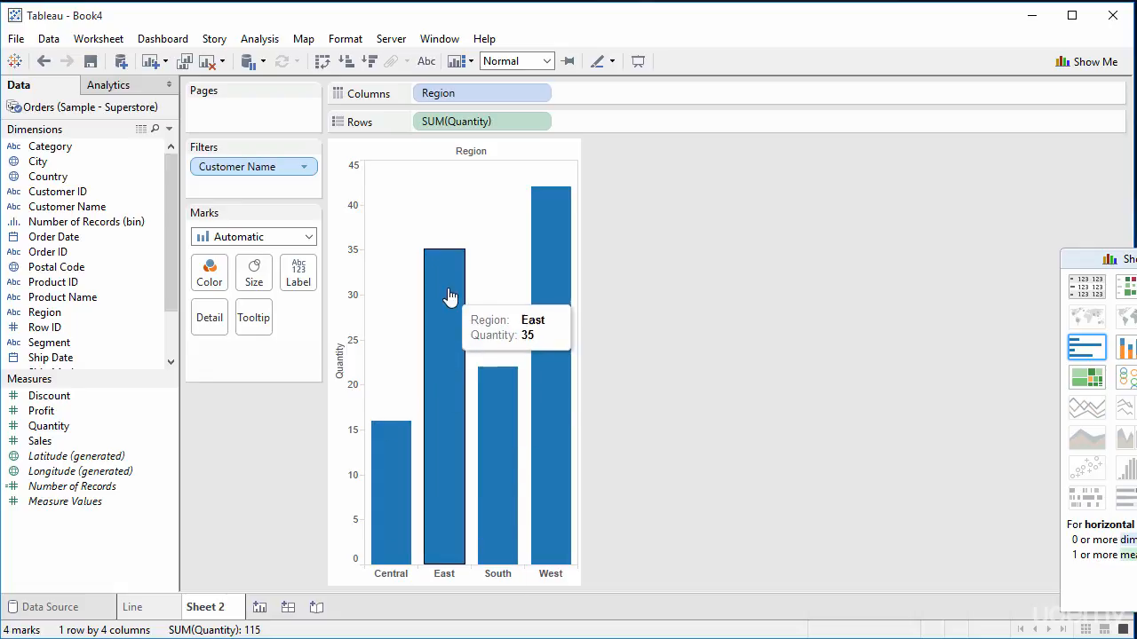
mouse_move(552, 429)
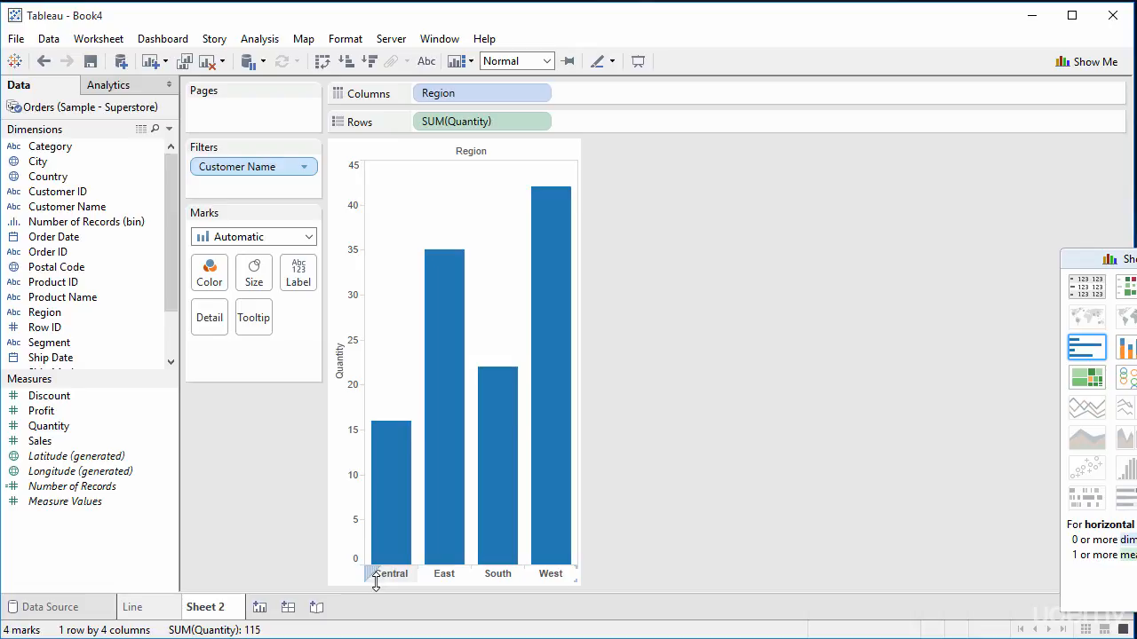
mouse_move(541, 177)
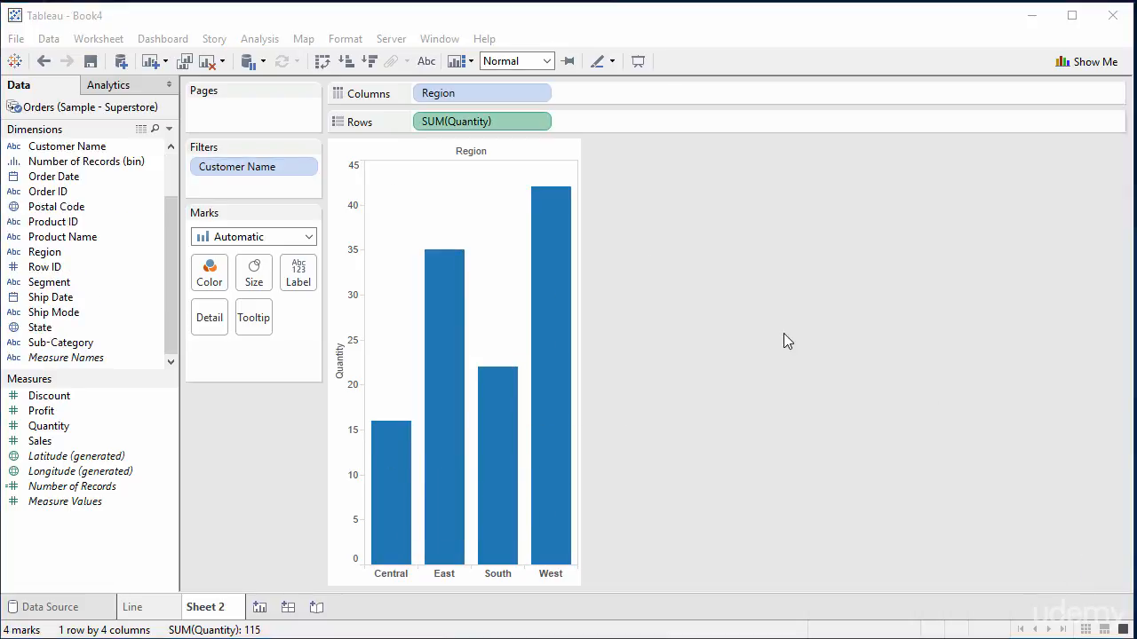
left_click(476, 119)
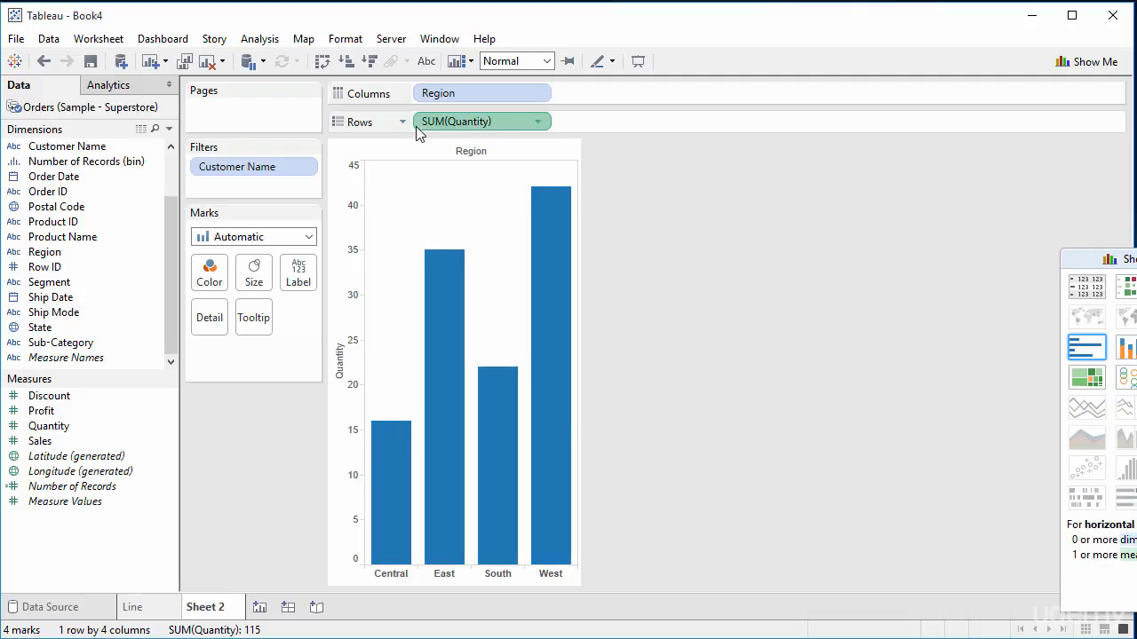
left_click(538, 122)
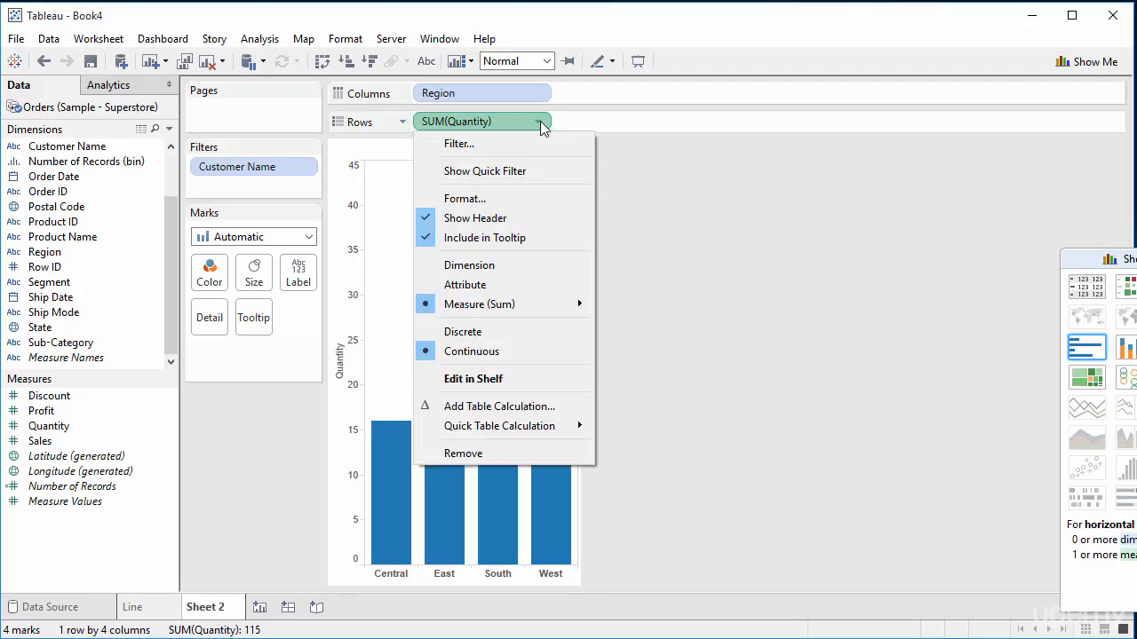
mouse_move(545, 315)
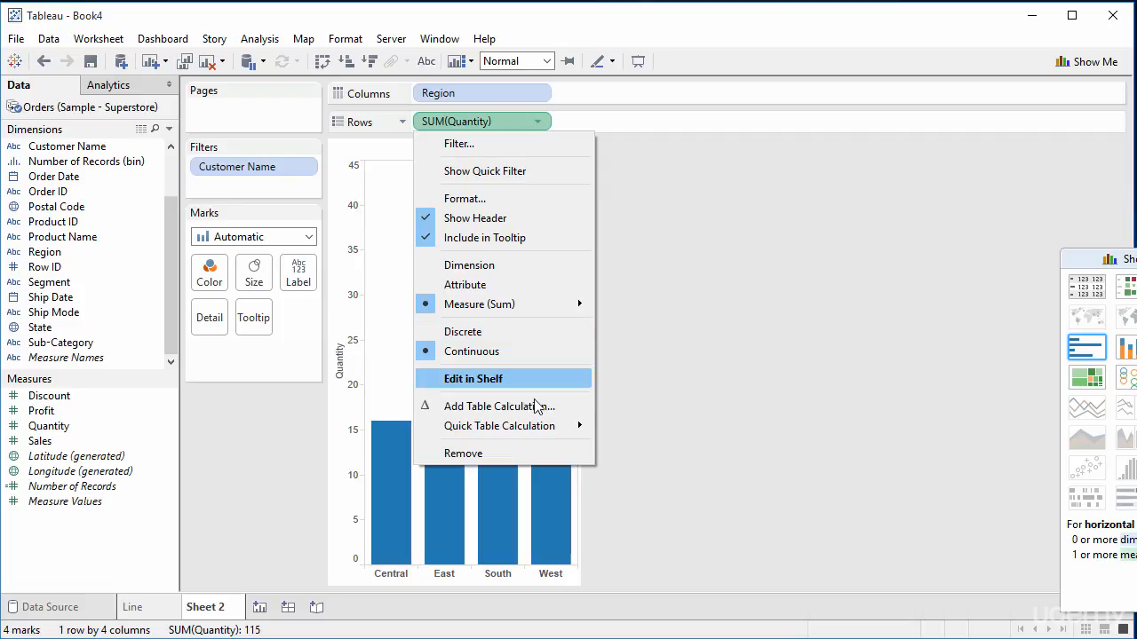
mouse_move(531, 429)
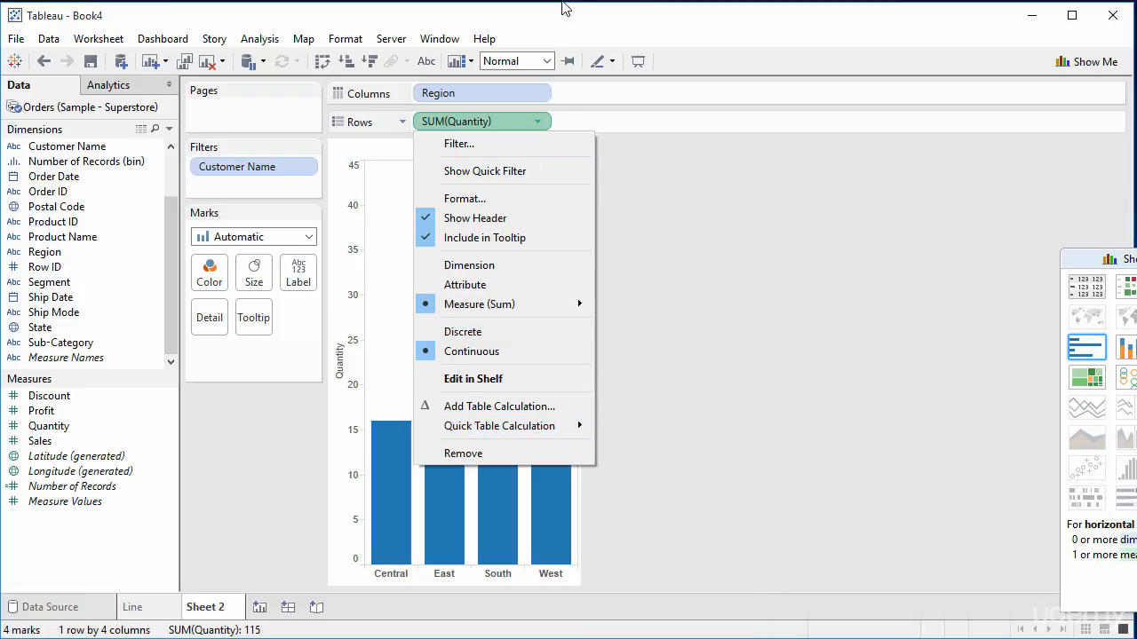
left_click(556, 27)
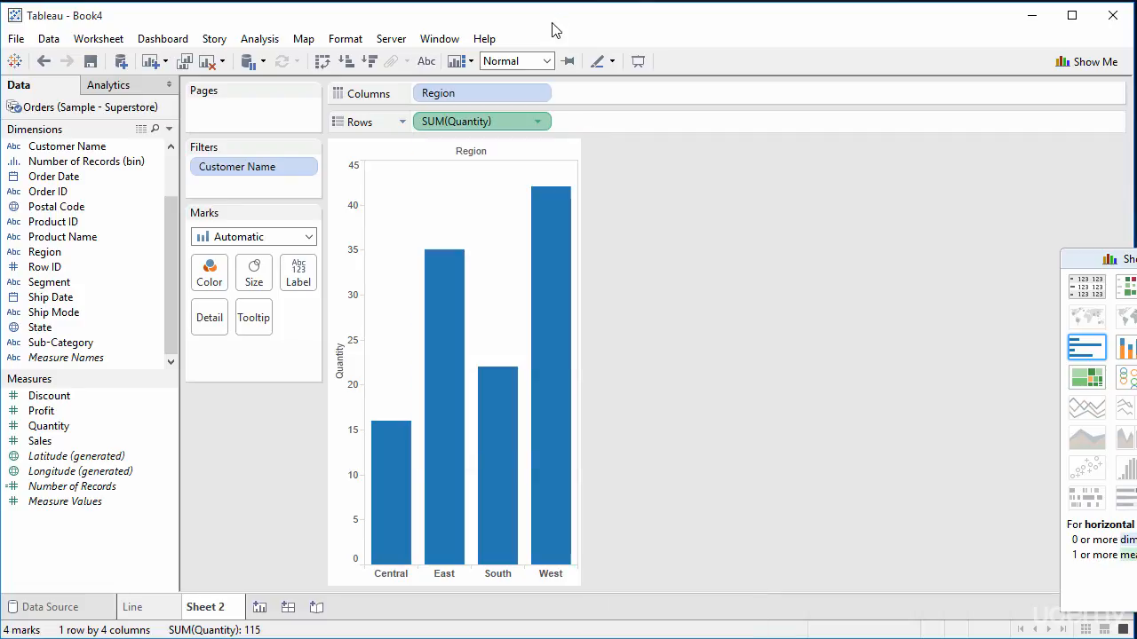
Step: Sort the regions by Quantity in descending and ascending order alternately, finishing with ascending
left_click(347, 61)
left_click(367, 62)
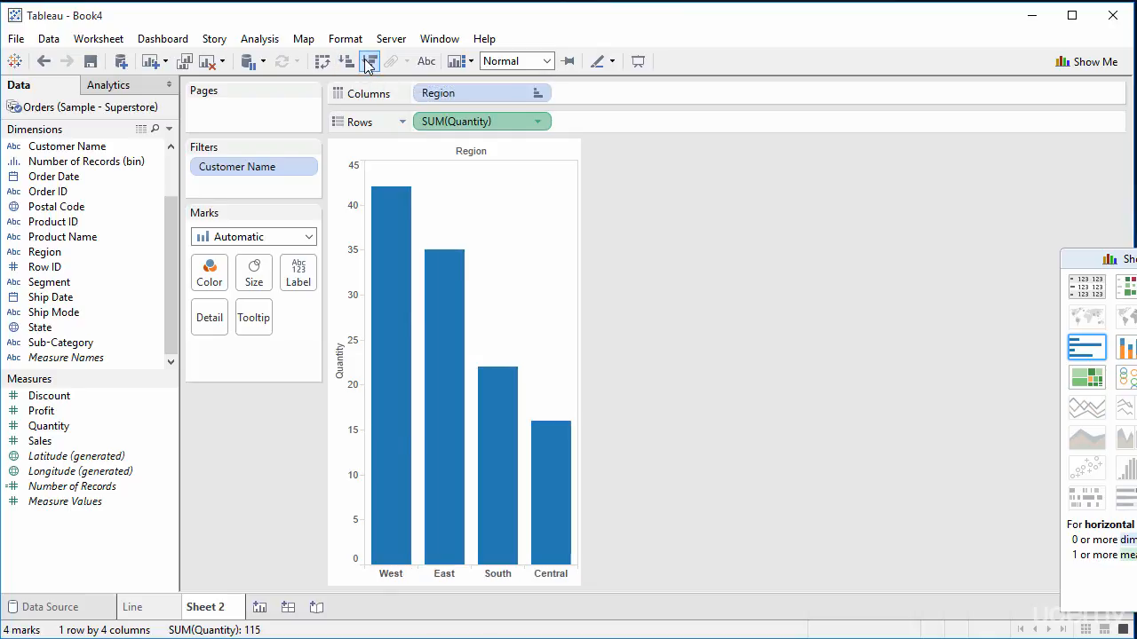
left_click(346, 60)
left_click(369, 62)
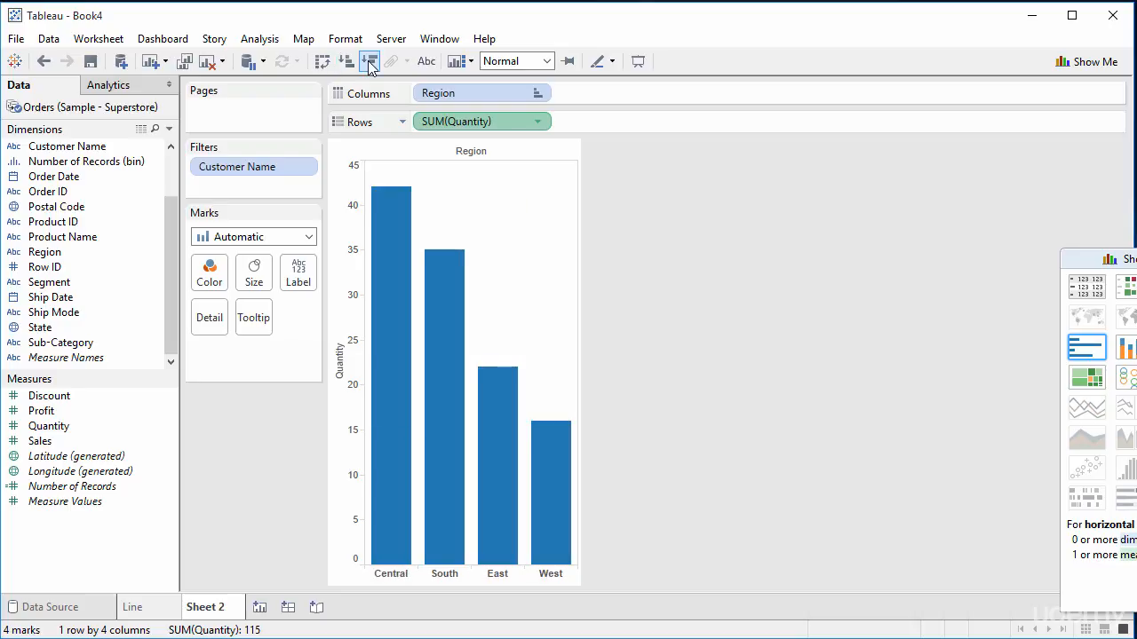
Step: Look over the options of SUM(Quantity) on Rows, and sort the regions by Quantity in ascending order
left_click(536, 123)
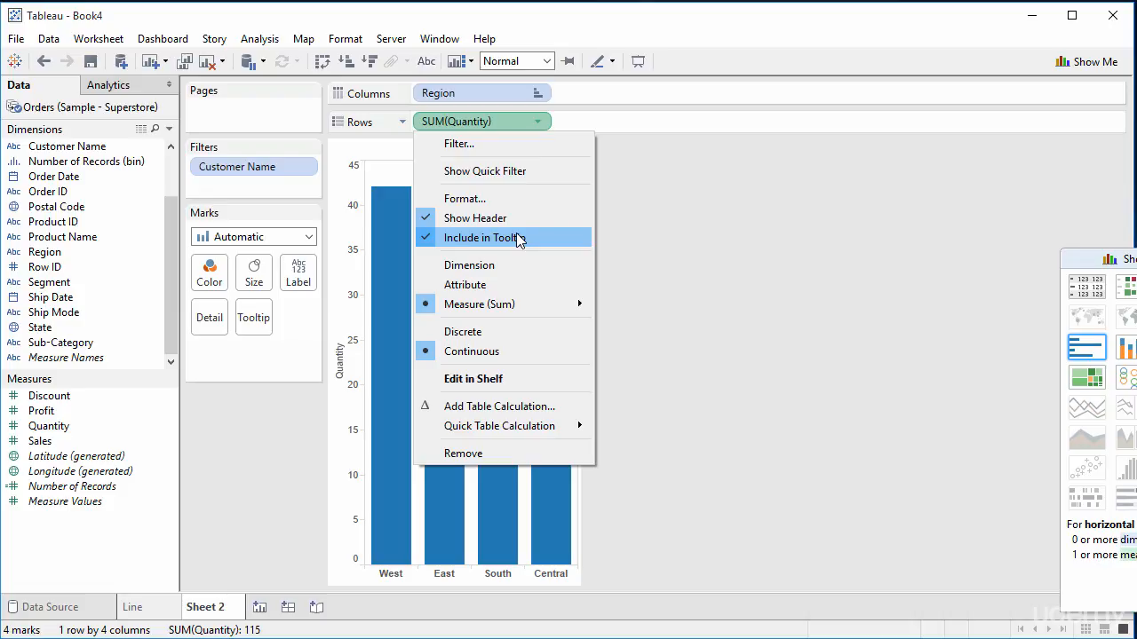
left_click(613, 13)
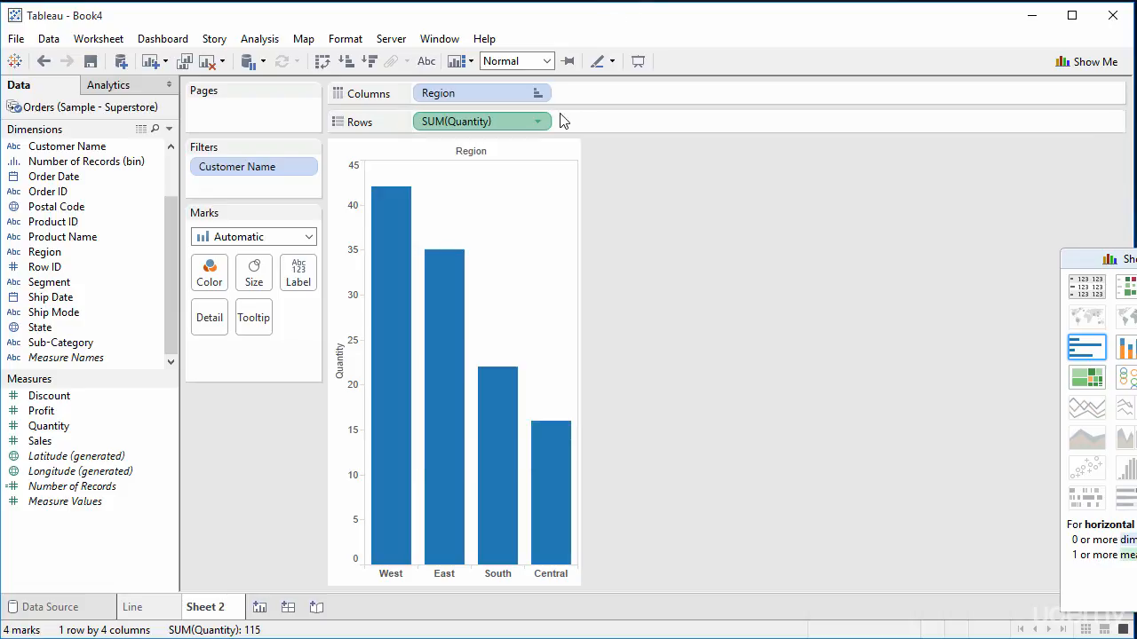
left_click(347, 62)
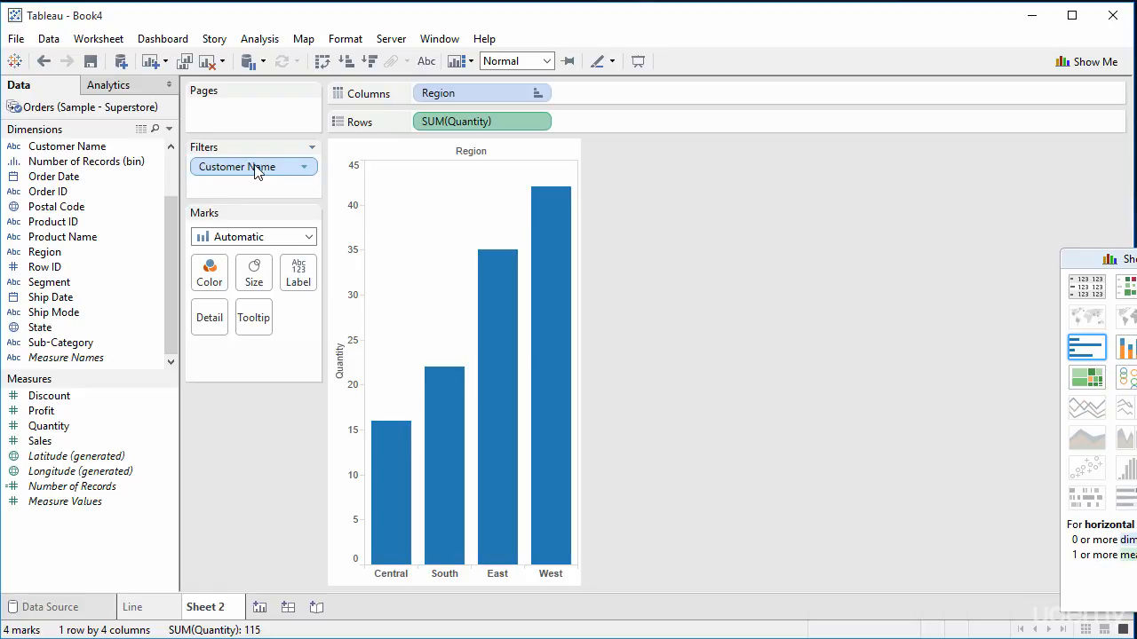
Step: Remove the Customer Name filter and sort the regions by Quantity in descending order
left_click_drag(276, 171, 119, 184)
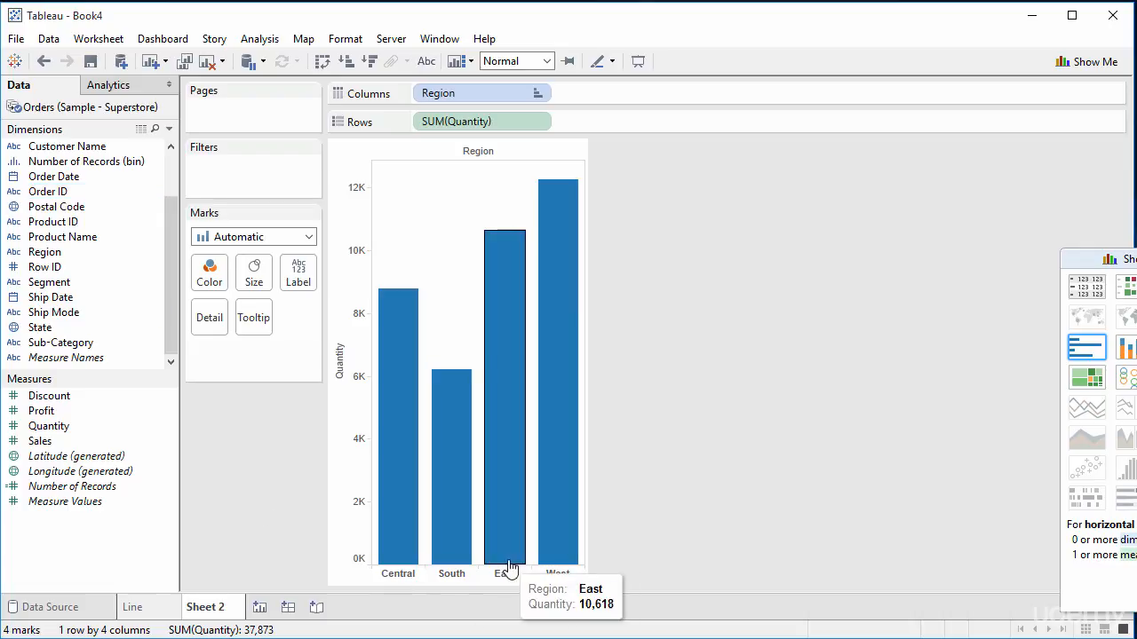
left_click(347, 60)
left_click(368, 62)
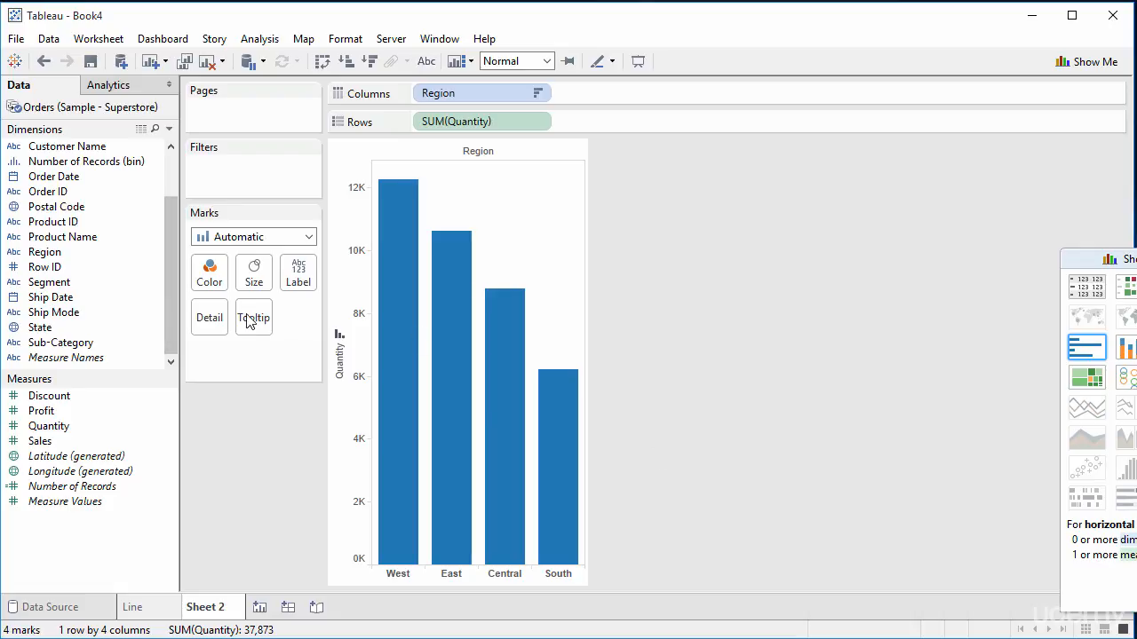
Step: Add Segment to Columns after Region and check the quantities of individual segment bars across the regions
left_click(156, 282)
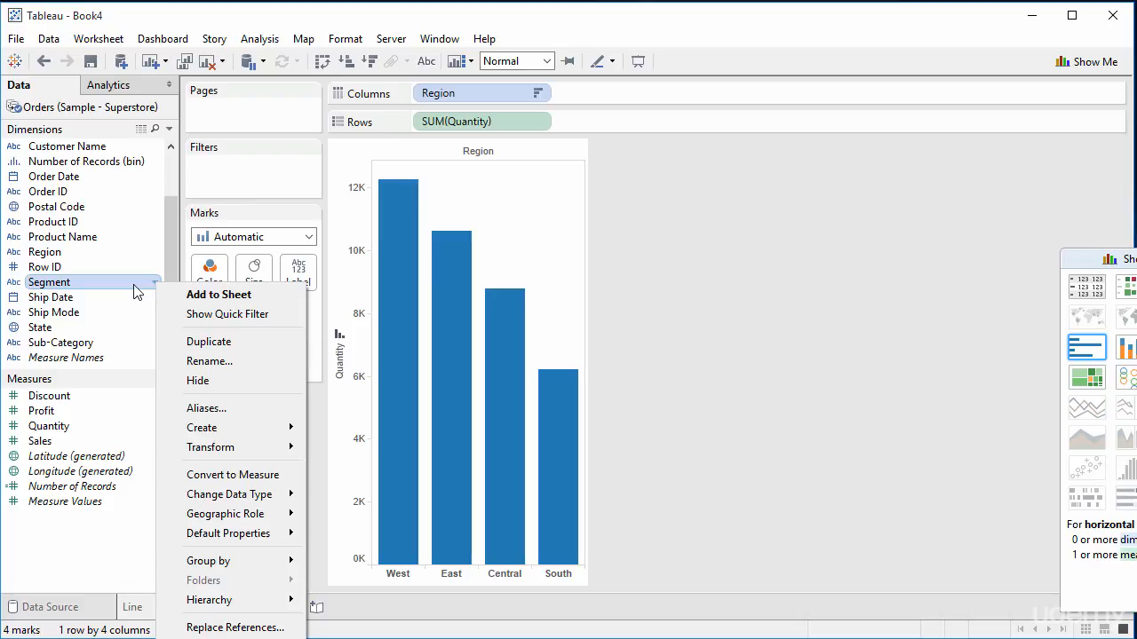
left_click(96, 283)
left_click_drag(97, 289, 577, 89)
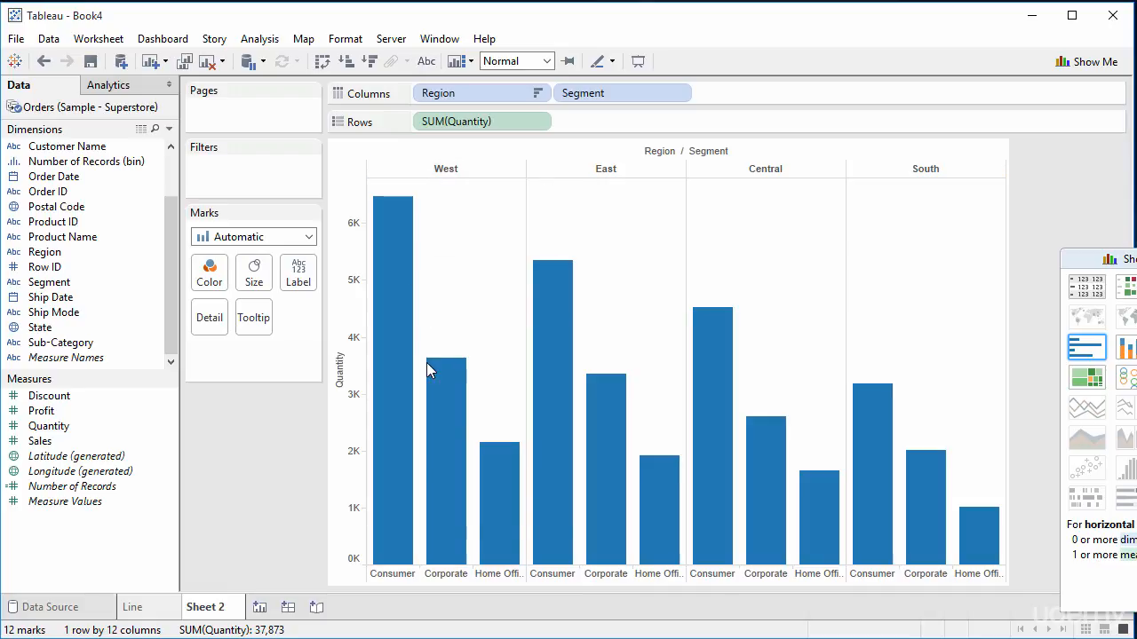
mouse_move(397, 295)
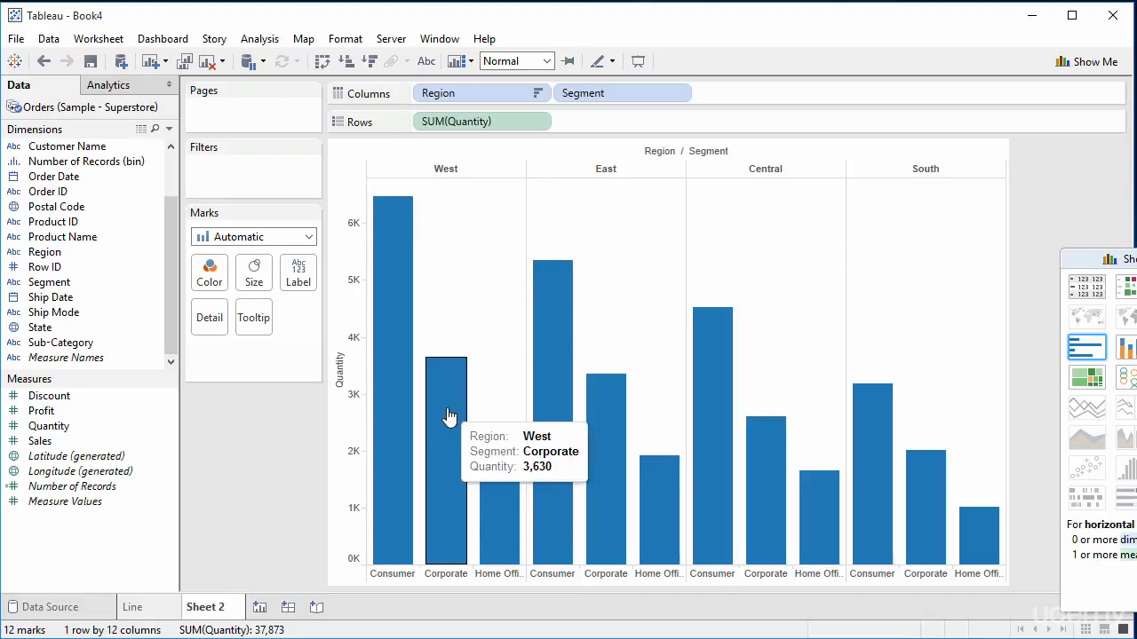
mouse_move(546, 315)
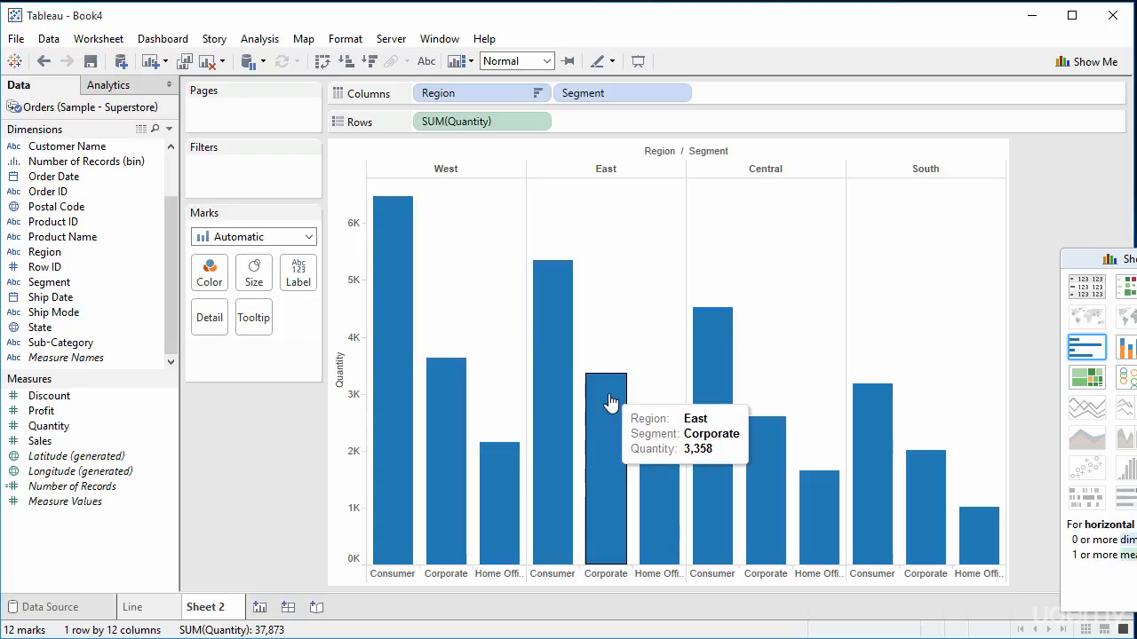
mouse_move(870, 438)
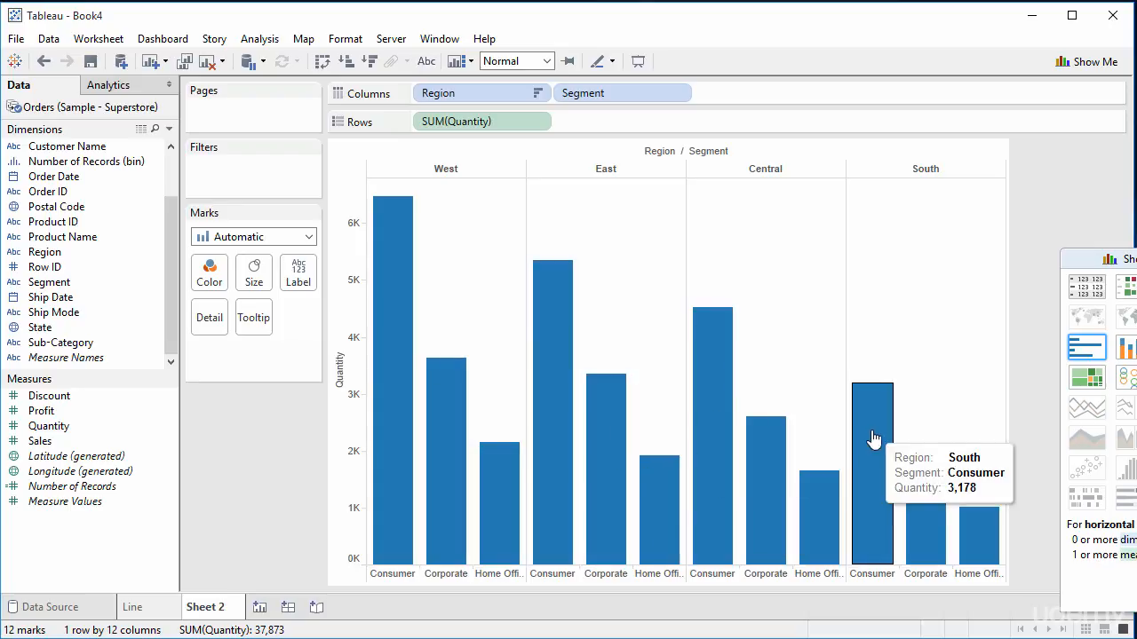